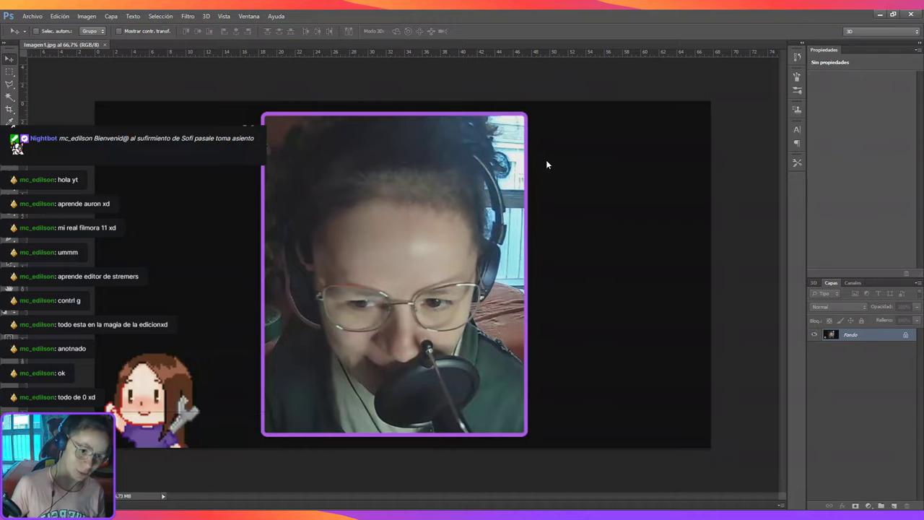
- Unlock the Fondo photo as Capa 0, then enlarge and shift it so the face fills the canvas
{"action": "left_click", "coordinate": [881, 506], "text": "ctrl"}
{"action": "key", "text": "ctrl+t"}
{"action": "left_click_drag", "start_coordinate": [94, 274], "coordinate": [190, 267]}
{"action": "left_click_drag", "start_coordinate": [454, 347], "coordinate": [296, 286]}
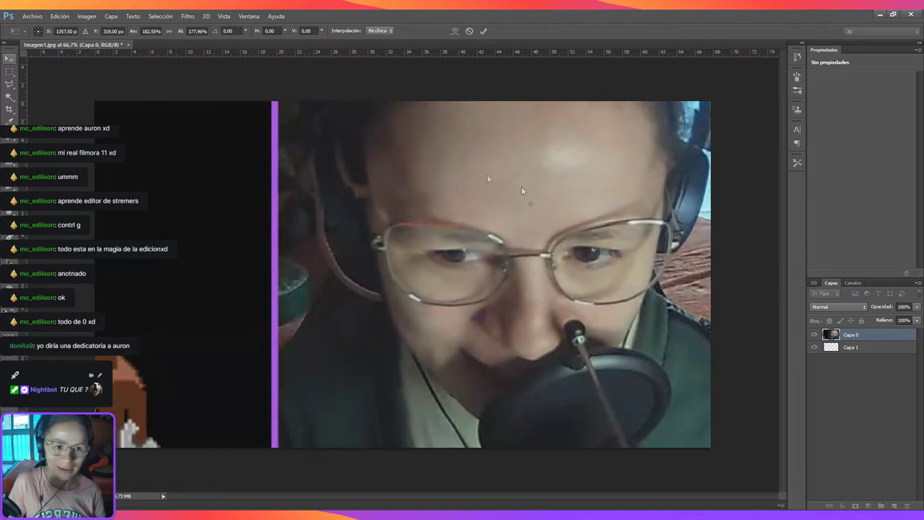
{"action": "key", "text": "Return"}
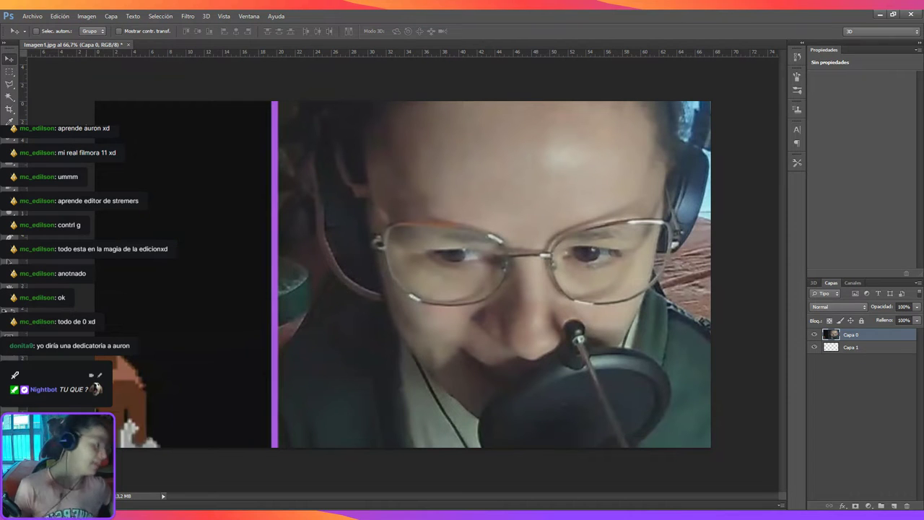
- Switch between the Type and Eyedropper tools to sample a colour from the photo
{"action": "key", "text": "t"}
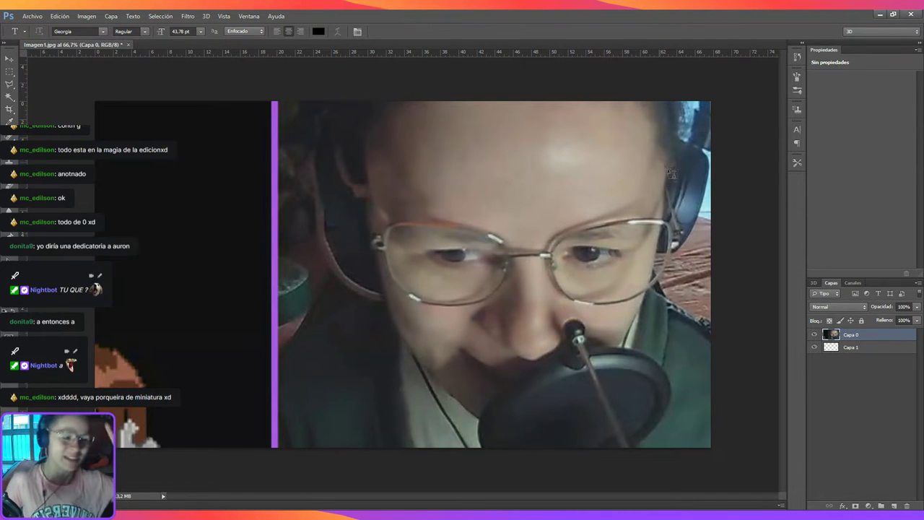
{"action": "key", "text": "i"}
{"action": "key", "text": "t"}
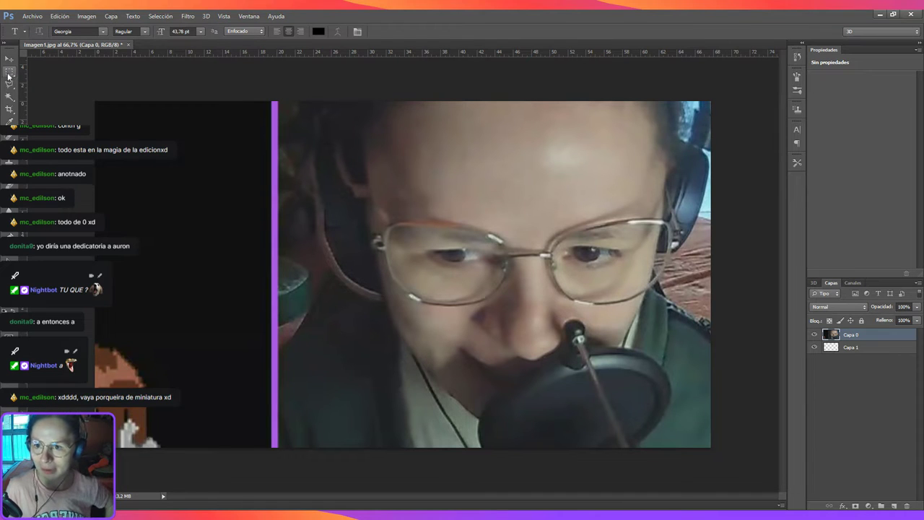
{"action": "left_click", "coordinate": [10, 72]}
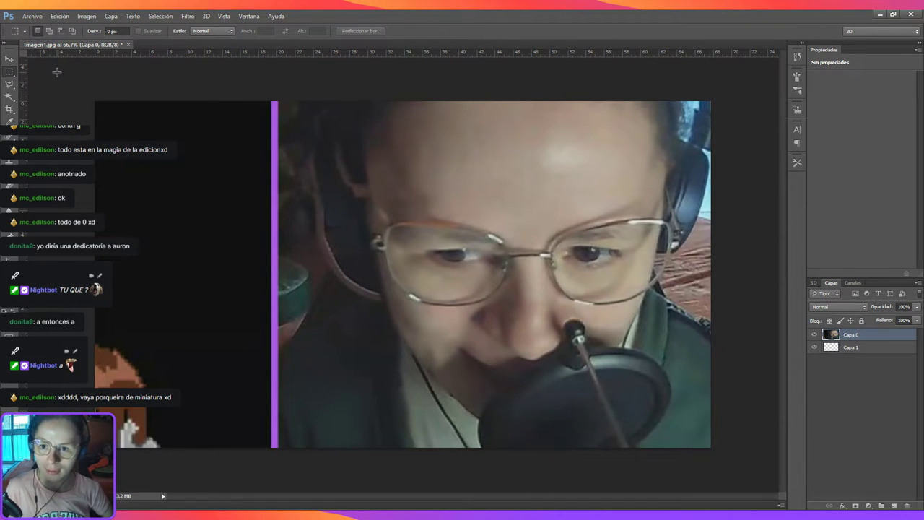
- Move the empty layer above the photo and fill the whole canvas with yellow
{"action": "key", "text": "ctrl+a"}
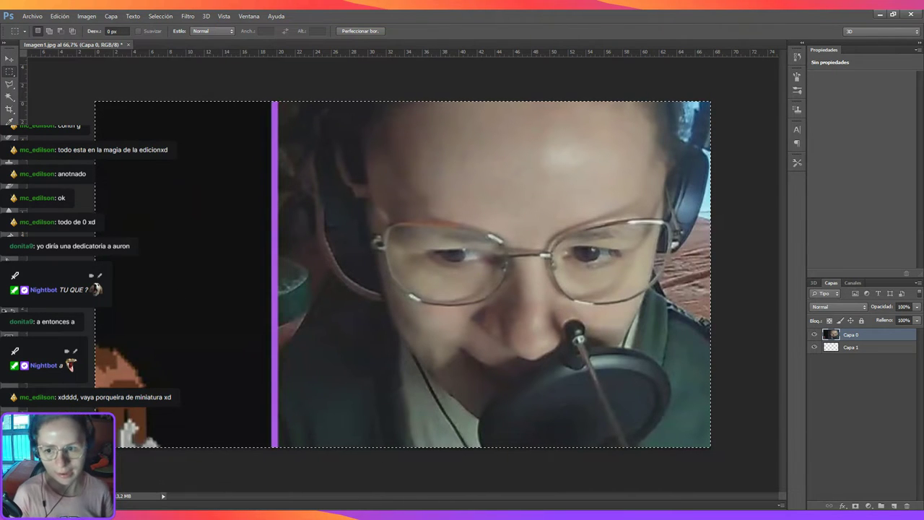
{"action": "left_click", "coordinate": [12, 208]}
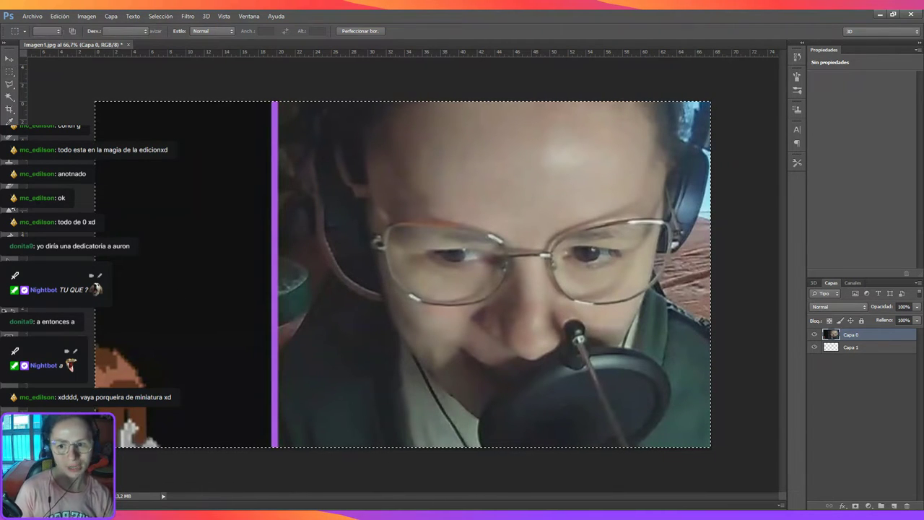
{"action": "left_click", "coordinate": [865, 348]}
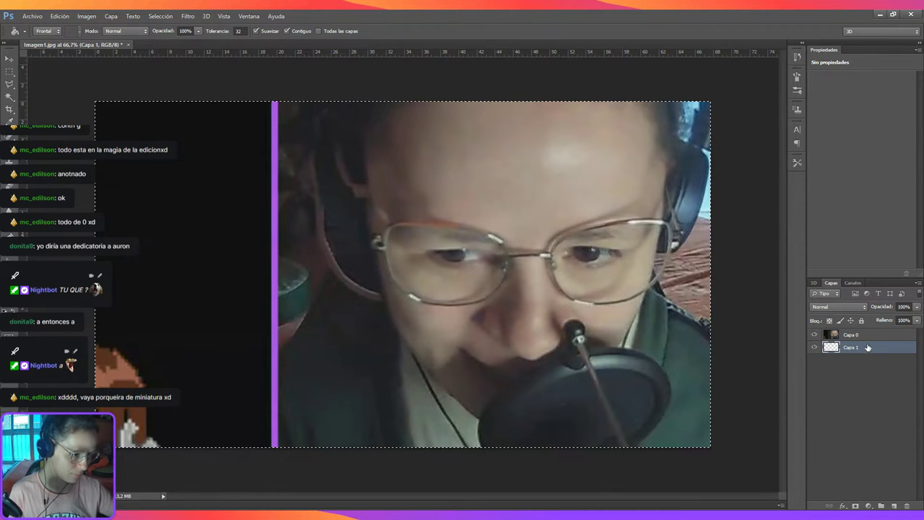
{"action": "left_click_drag", "start_coordinate": [861, 348], "coordinate": [865, 330]}
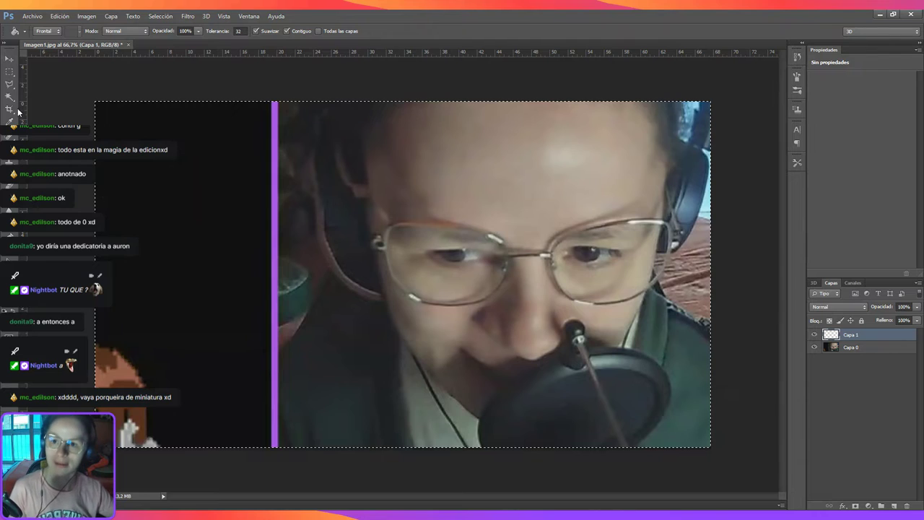
{"action": "left_click", "coordinate": [102, 191]}
- Draw a rectangular selection just inside the yellow canvas edges
{"action": "left_click", "coordinate": [8, 59]}
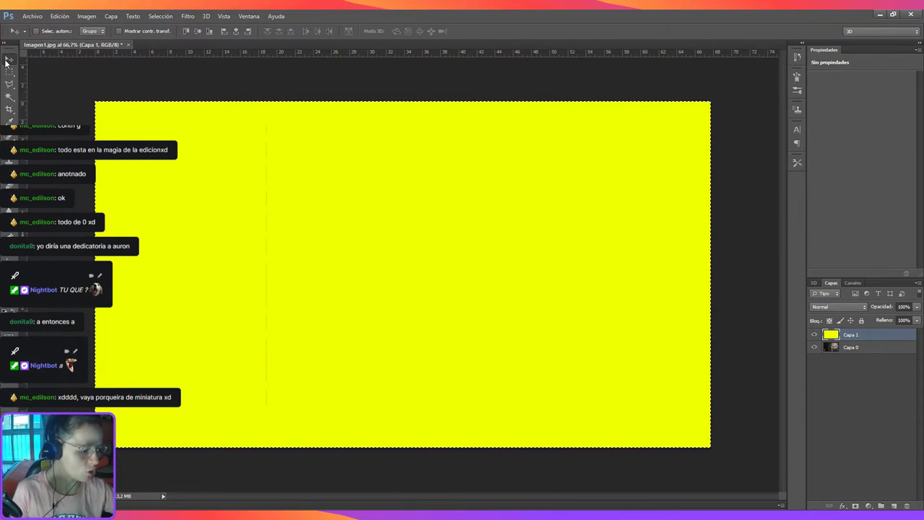
{"action": "left_click", "coordinate": [9, 70]}
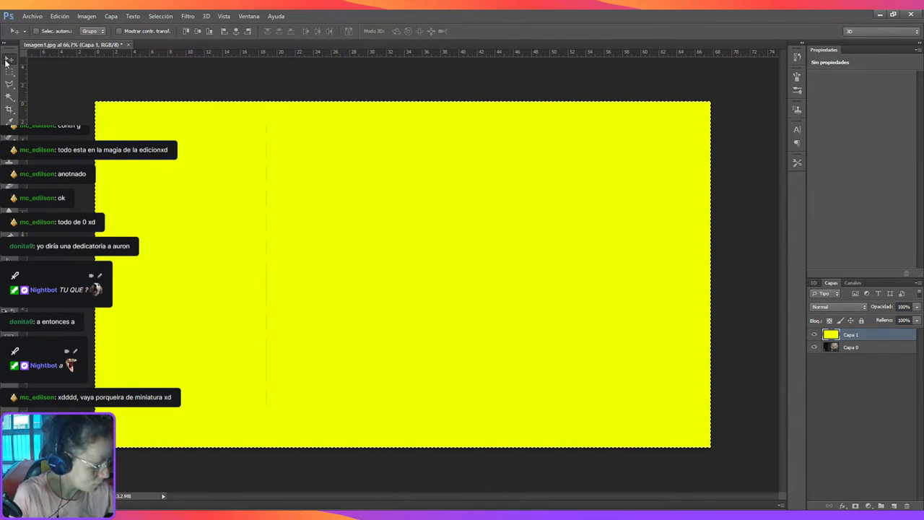
{"action": "left_click", "coordinate": [132, 173]}
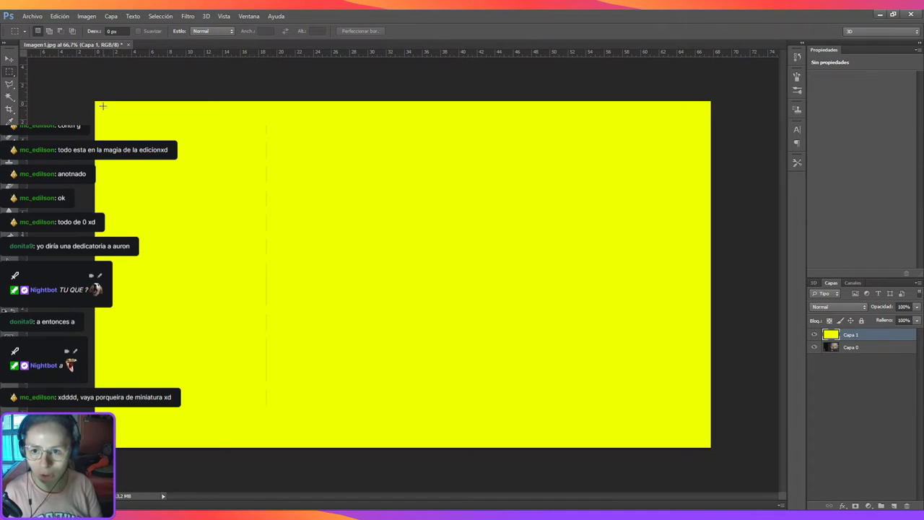
{"action": "left_click_drag", "start_coordinate": [104, 108], "coordinate": [696, 438]}
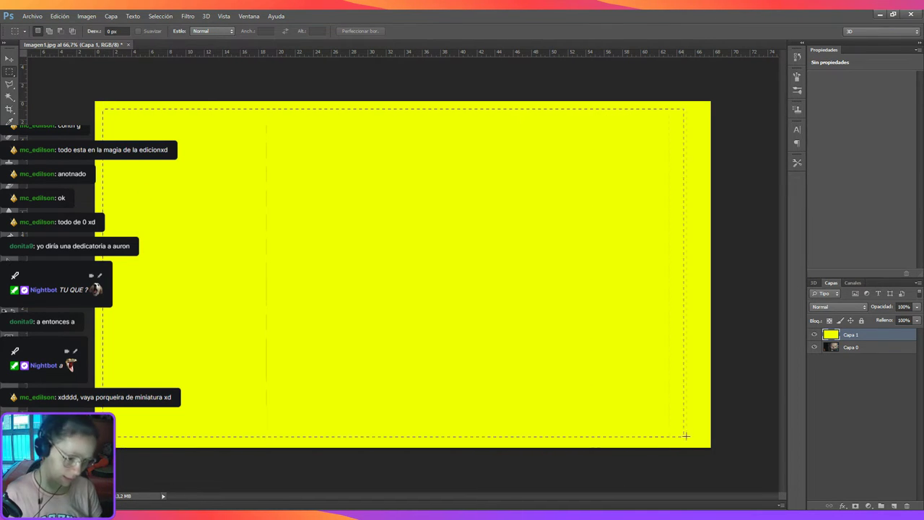
{"action": "left_click_drag", "start_coordinate": [696, 438], "coordinate": [703, 439]}
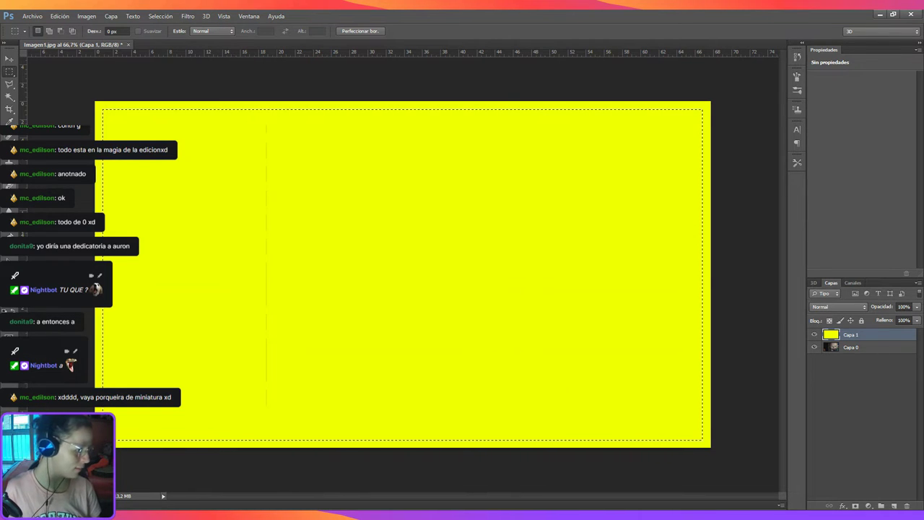
- Erase the yellow inside the selection with the Magic Eraser, leaving a border frame
{"action": "key", "text": "e"}
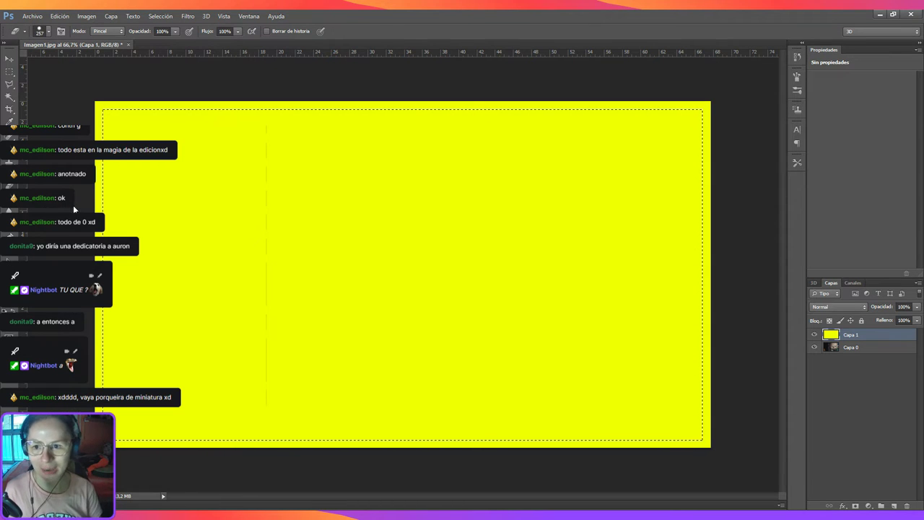
{"action": "key", "text": "shift+e"}
{"action": "key", "text": "shift+e"}
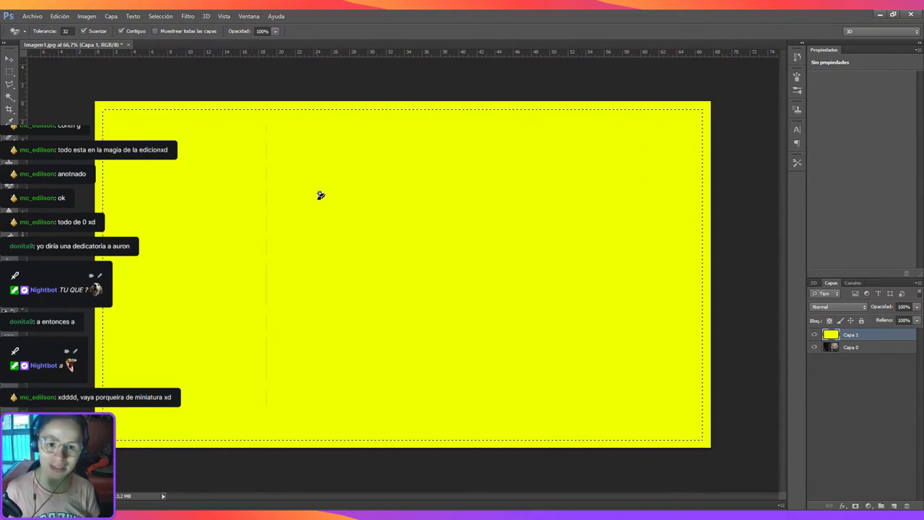
{"action": "left_click", "coordinate": [508, 197]}
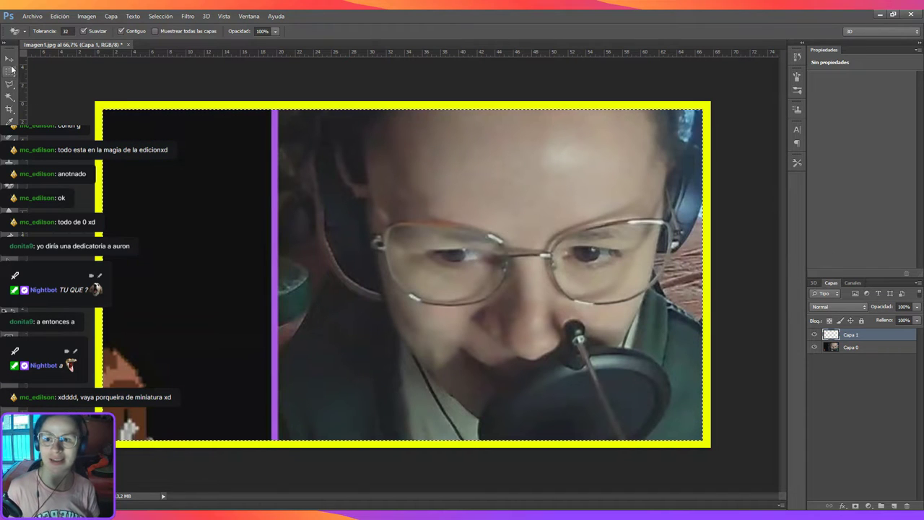
- Try a stroke on the yellow frame, undo it, and add black 'TUTORIAL' text in Rockwell Bold 43.78 pt
{"action": "left_click", "coordinate": [10, 58]}
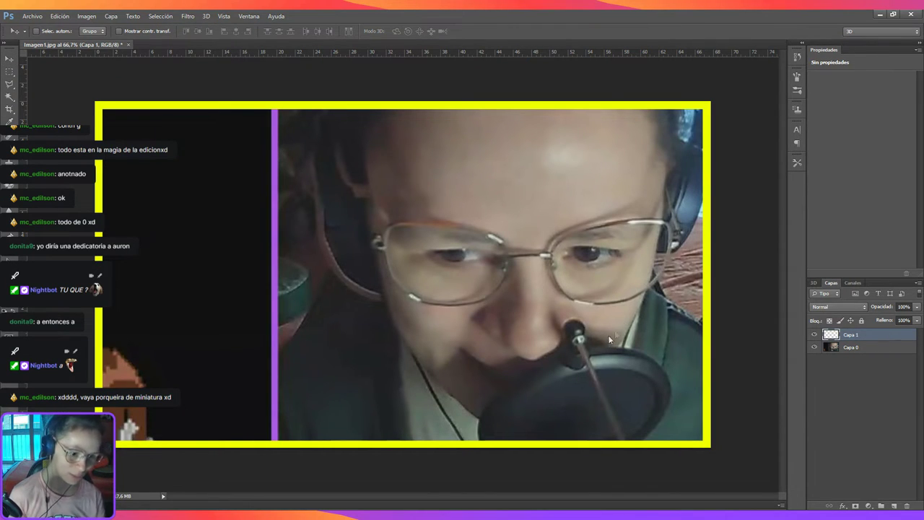
{"action": "key", "text": "h"}
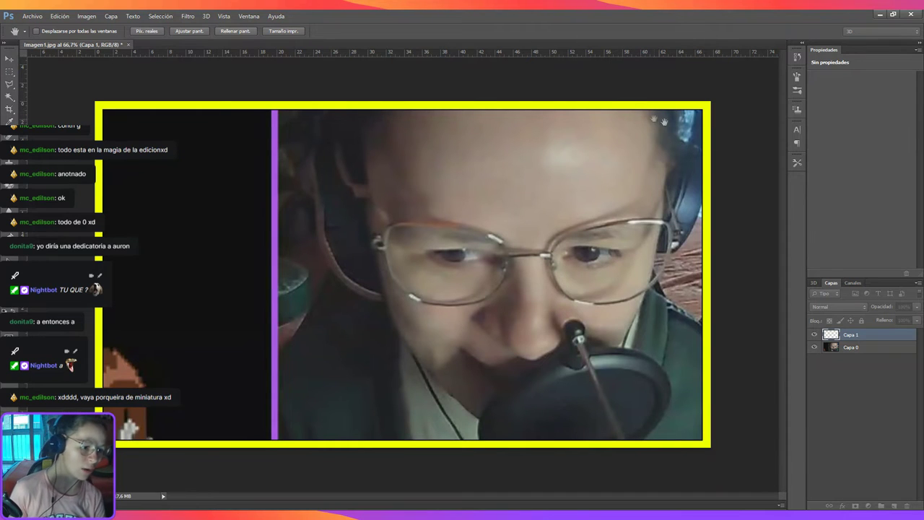
{"action": "key", "text": "v"}
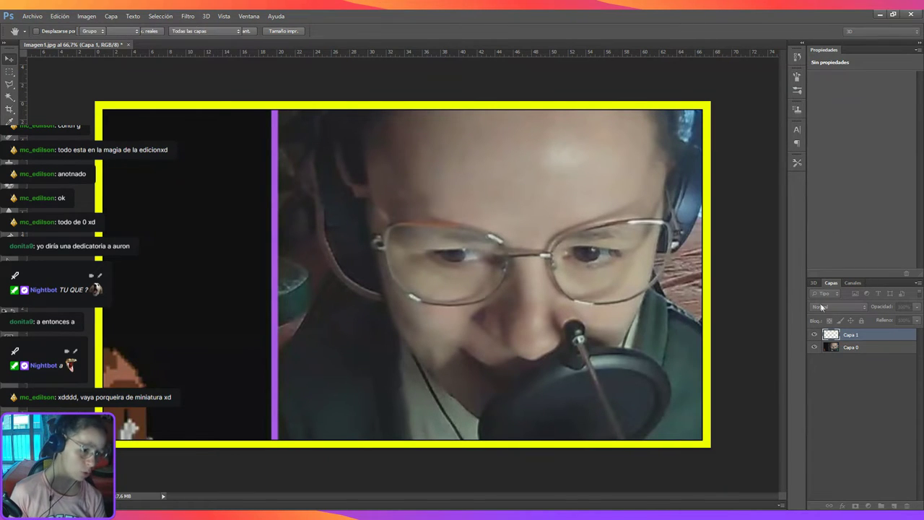
{"action": "left_click", "coordinate": [873, 335]}
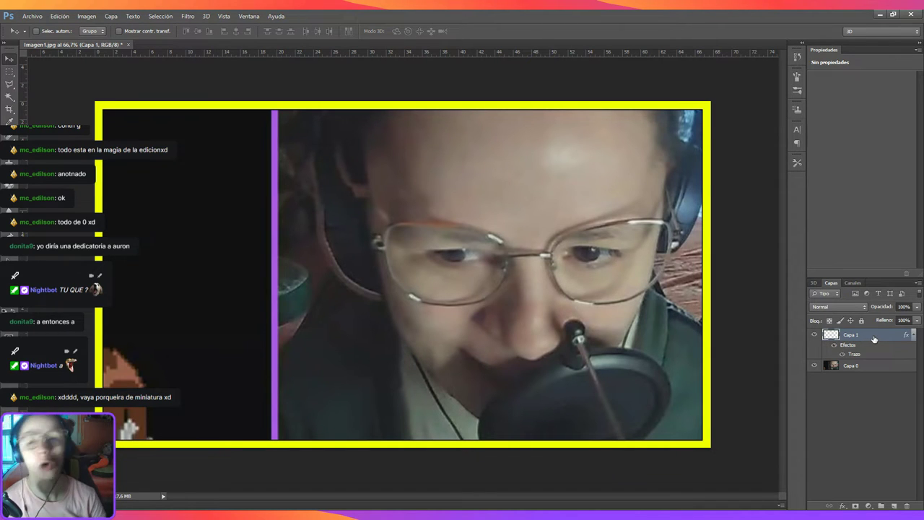
{"action": "key", "text": "ctrl+z"}
{"action": "key", "text": "t"}
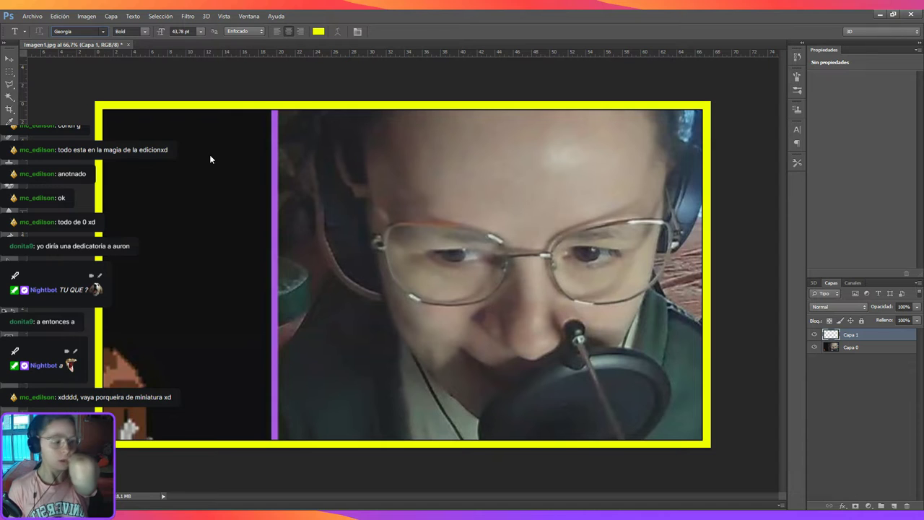
{"action": "type", "text": "TUTORIAL"}
{"action": "left_click", "coordinate": [9, 58]}
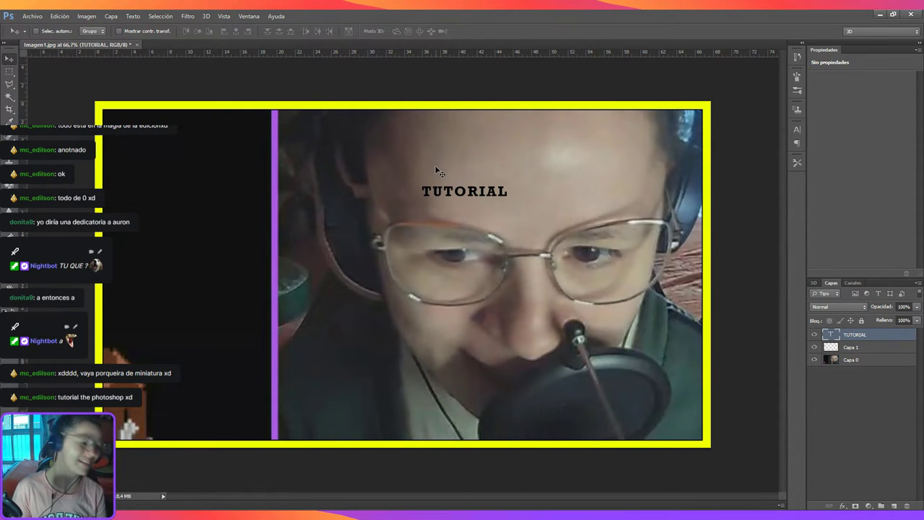
- Enlarge TUTORIAL across the upper left and add empty layer Capa 2 above it
{"action": "mouse_move", "coordinate": [461, 199]}
{"action": "left_mouse_down"}
{"action": "mouse_move", "coordinate": [459, 210]}
{"action": "mouse_move", "coordinate": [456, 174]}
{"action": "left_mouse_up"}
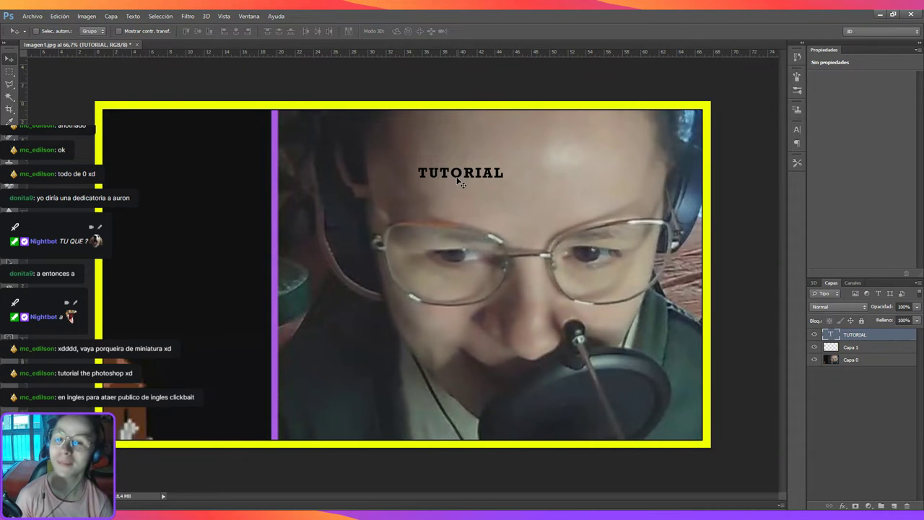
{"action": "left_click_drag", "start_coordinate": [459, 183], "coordinate": [469, 188]}
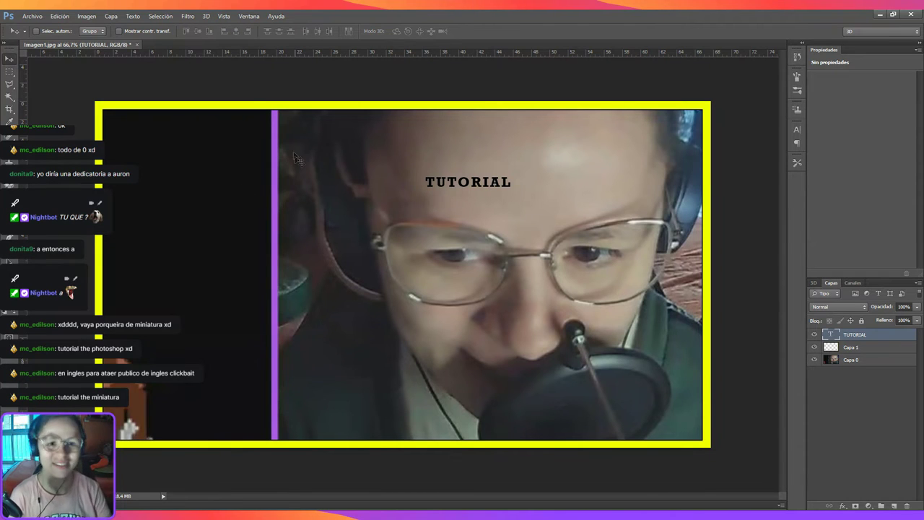
{"action": "left_click_drag", "start_coordinate": [477, 191], "coordinate": [473, 203]}
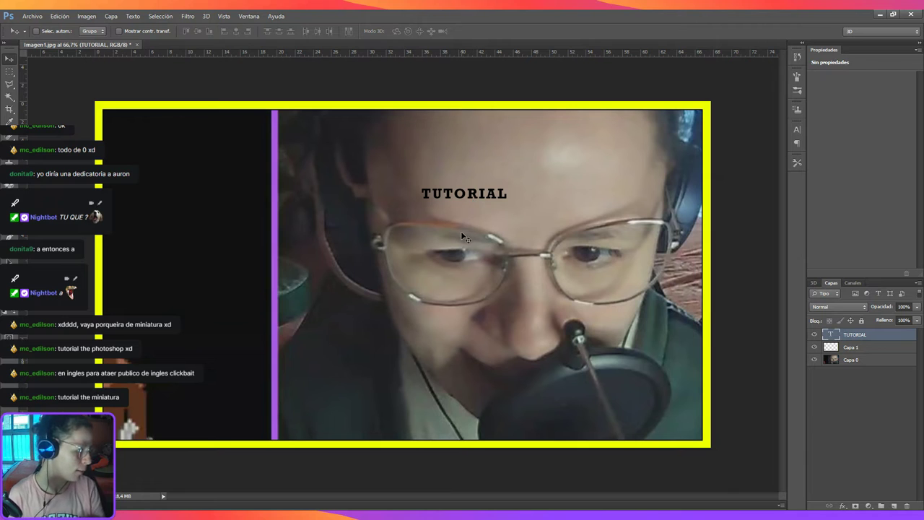
{"action": "key", "text": "ctrl+t"}
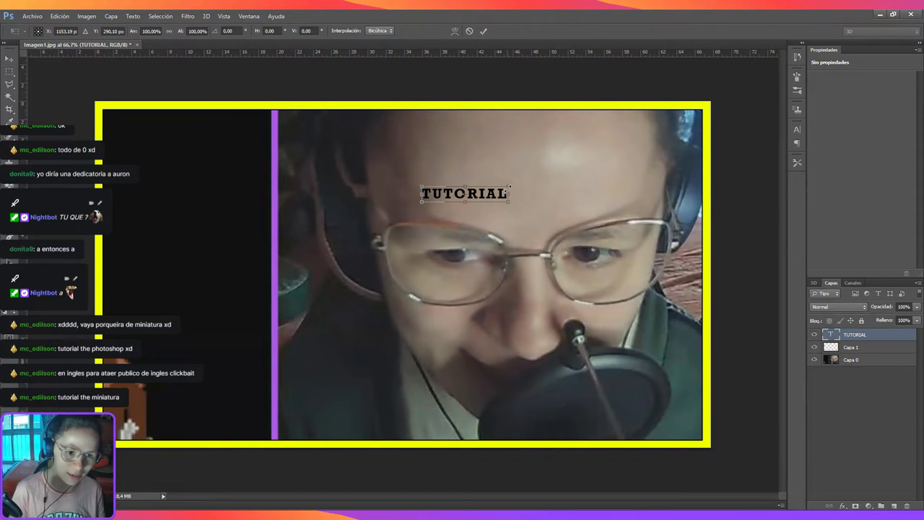
{"action": "left_click_drag", "start_coordinate": [510, 187], "coordinate": [765, 106]}
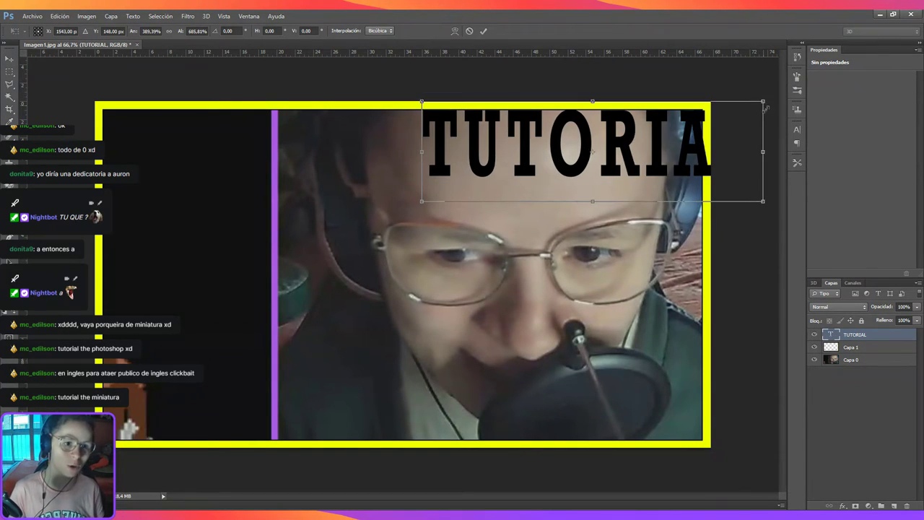
{"action": "mouse_move", "coordinate": [561, 170]}
{"action": "left_mouse_down"}
{"action": "mouse_move", "coordinate": [220, 183]}
{"action": "mouse_move", "coordinate": [262, 186]}
{"action": "left_mouse_up"}
{"action": "left_click_drag", "start_coordinate": [447, 202], "coordinate": [441, 194]}
{"action": "key", "text": "Return"}
{"action": "left_click", "coordinate": [894, 505]}
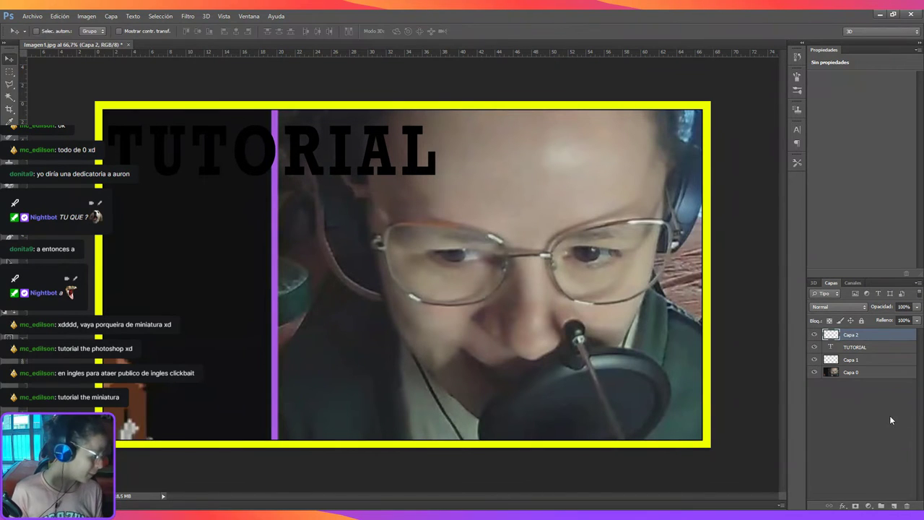
- Select a rectangle around TUTORIAL on Capa 2 and fill it with white
{"action": "left_click", "coordinate": [10, 72]}
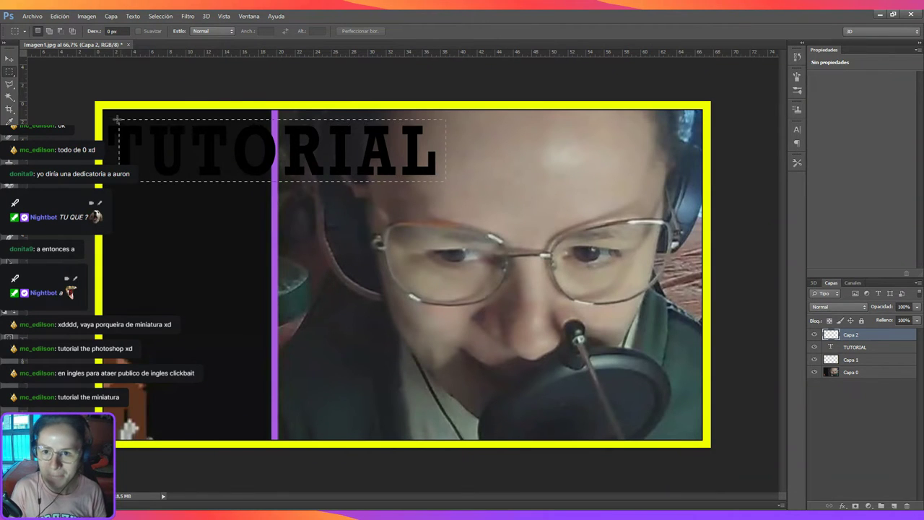
{"action": "left_click_drag", "start_coordinate": [415, 158], "coordinate": [103, 110]}
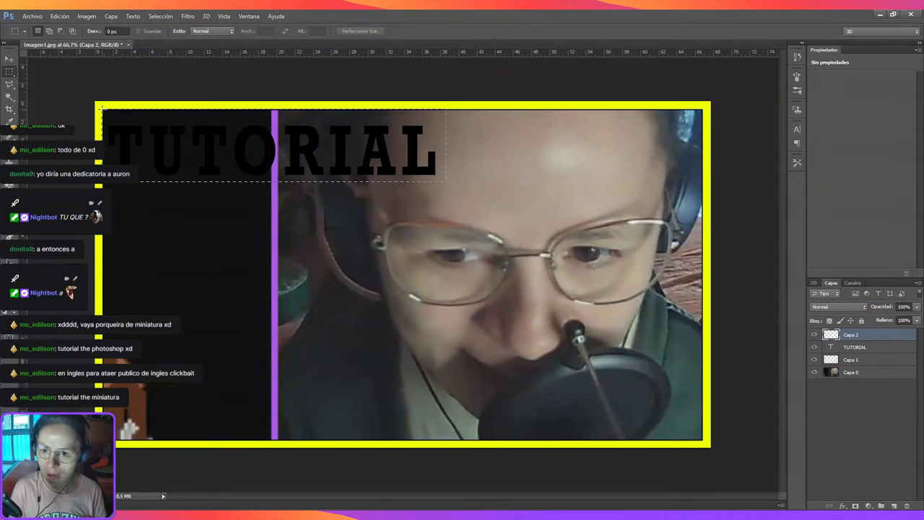
{"action": "key", "text": "ctrl+z"}
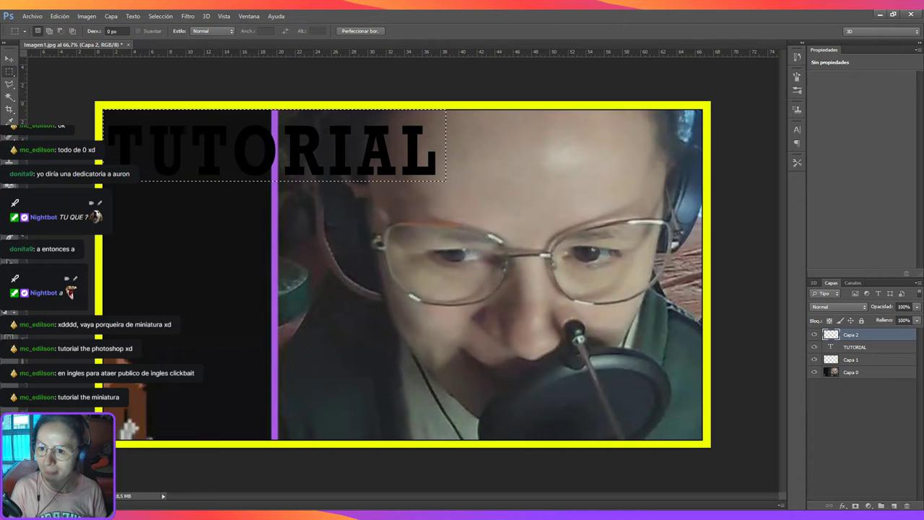
{"action": "key", "text": "w"}
{"action": "key", "text": "e"}
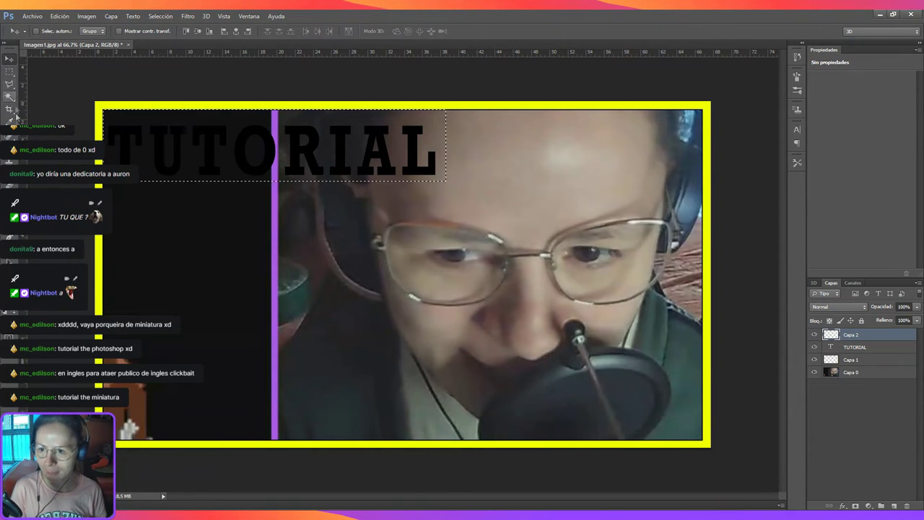
{"action": "key", "text": "g"}
{"action": "key", "text": "shift+g"}
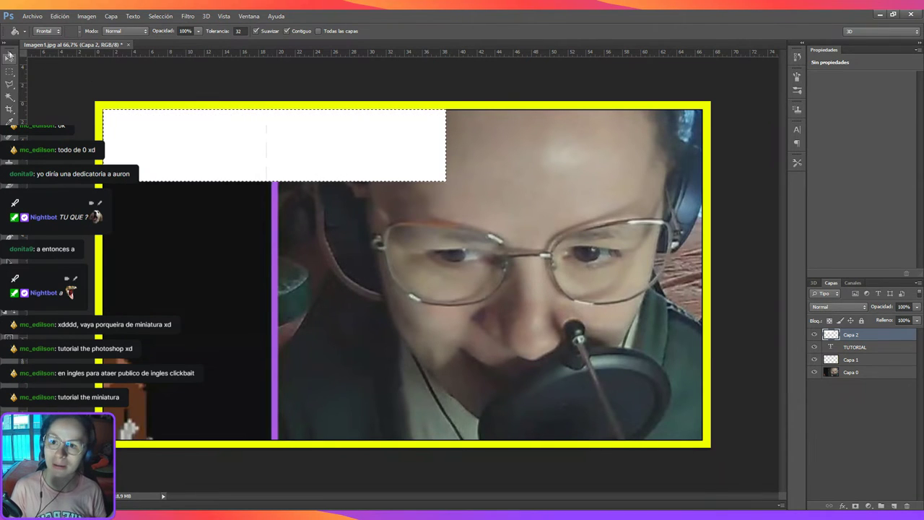
- Deselect, move the white box layer beneath TUTORIAL, and add a new empty layer
{"action": "left_click", "coordinate": [10, 58]}
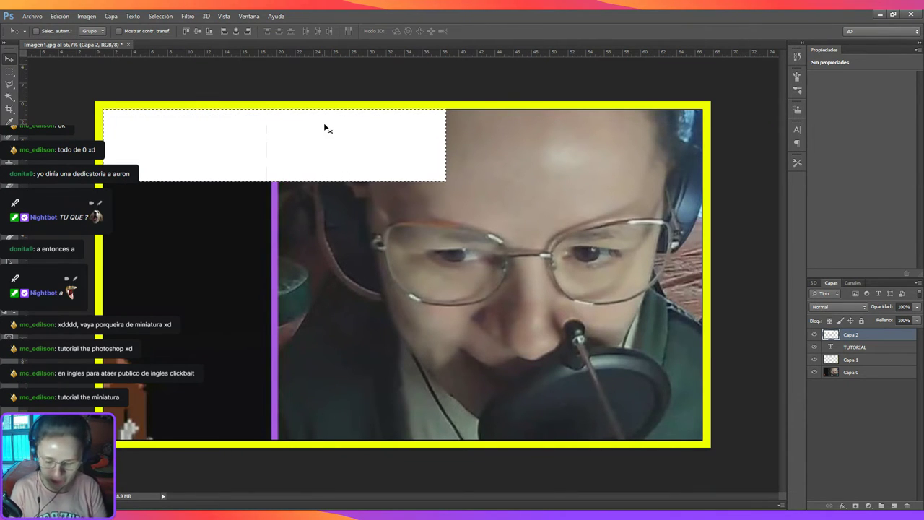
{"action": "key", "text": "ctrl+d"}
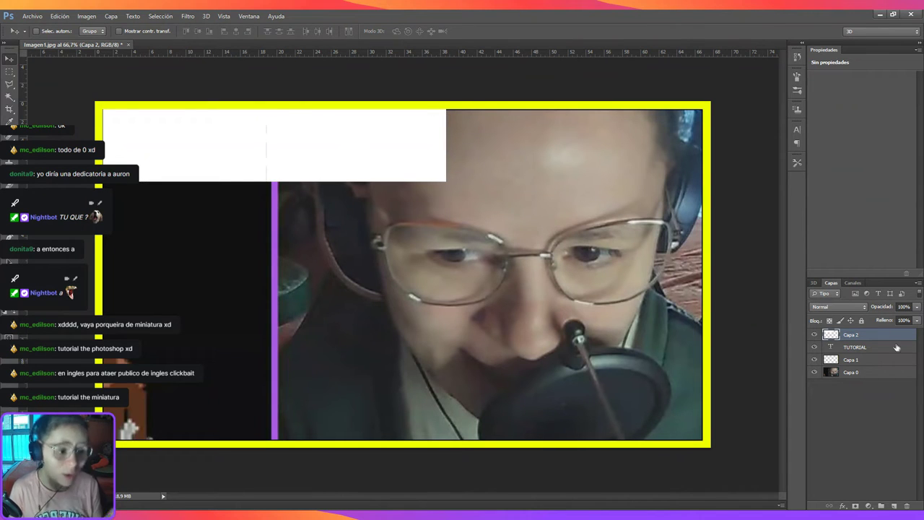
{"action": "left_click_drag", "start_coordinate": [890, 338], "coordinate": [894, 358]}
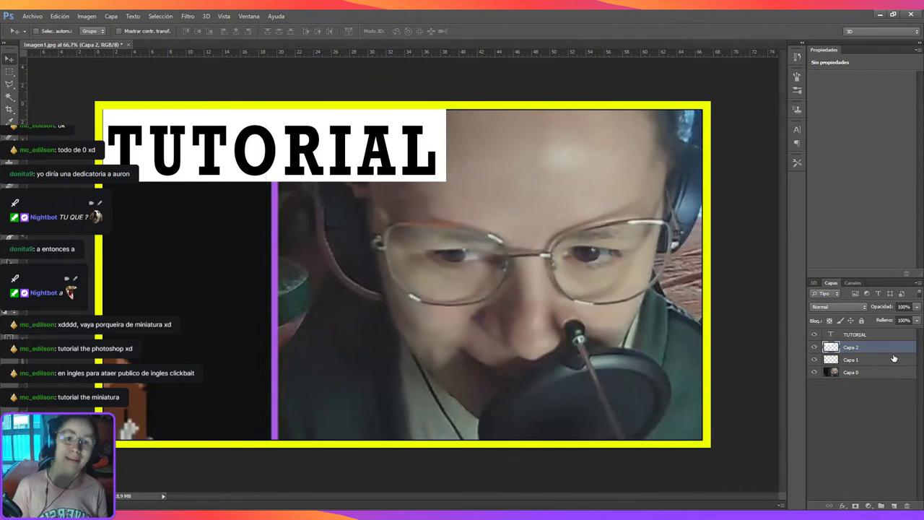
{"action": "key", "text": "ctrl+shift+alt+n"}
{"action": "key", "text": "t"}
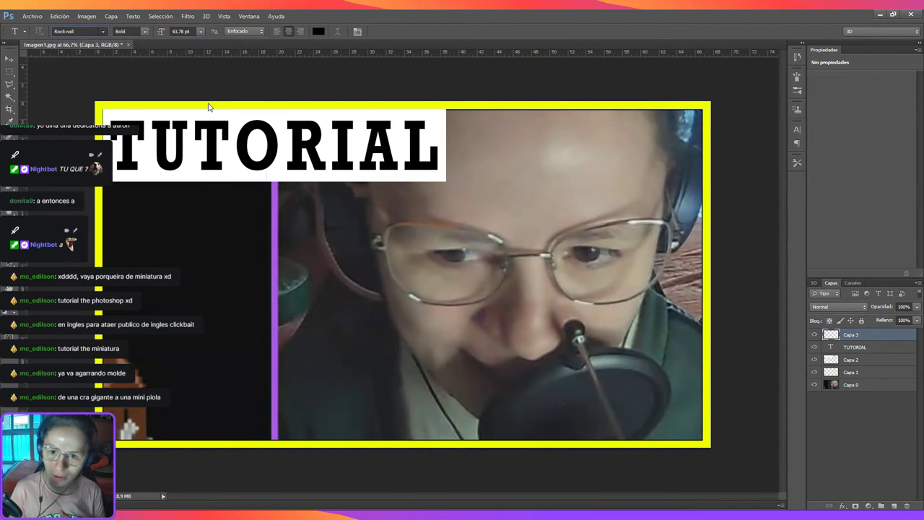
- Type yellow 'MINIATURA' text in the Carton font below TUTORIAL
{"action": "key", "text": "Up"}
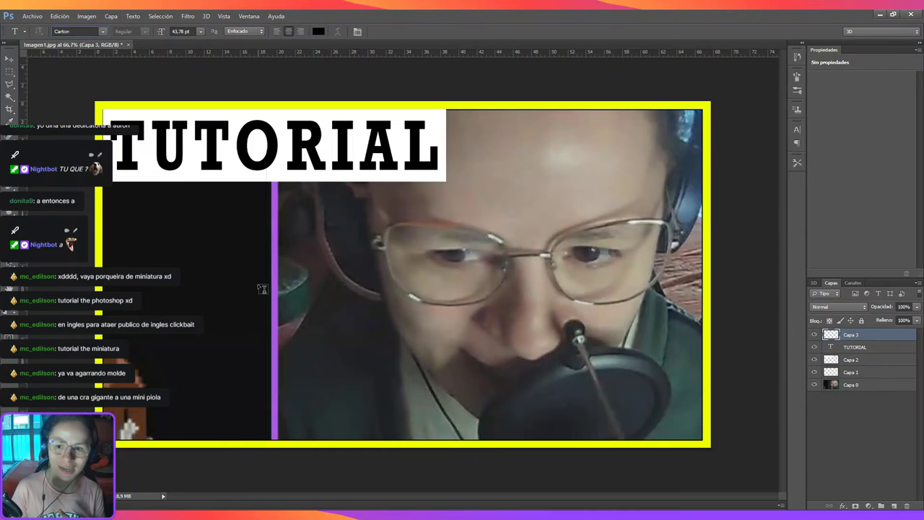
{"action": "left_click", "coordinate": [257, 283]}
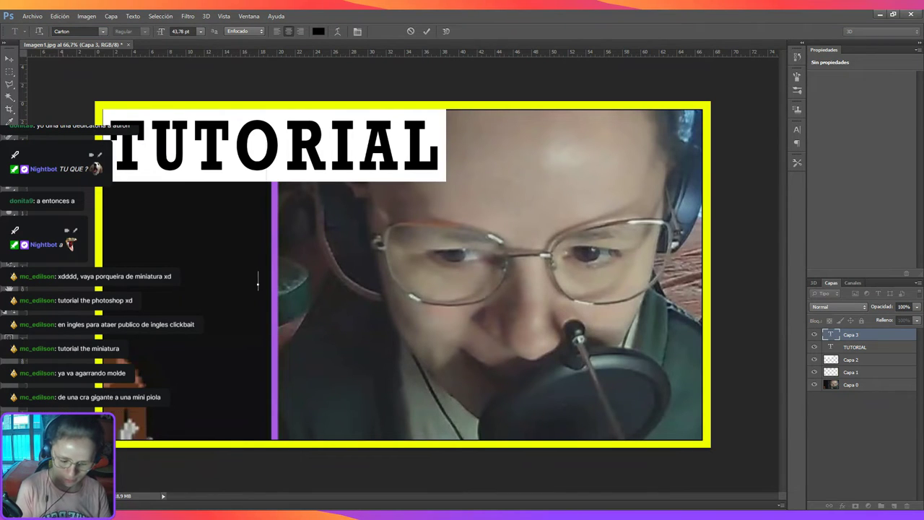
{"action": "type", "text": "mini piola"}
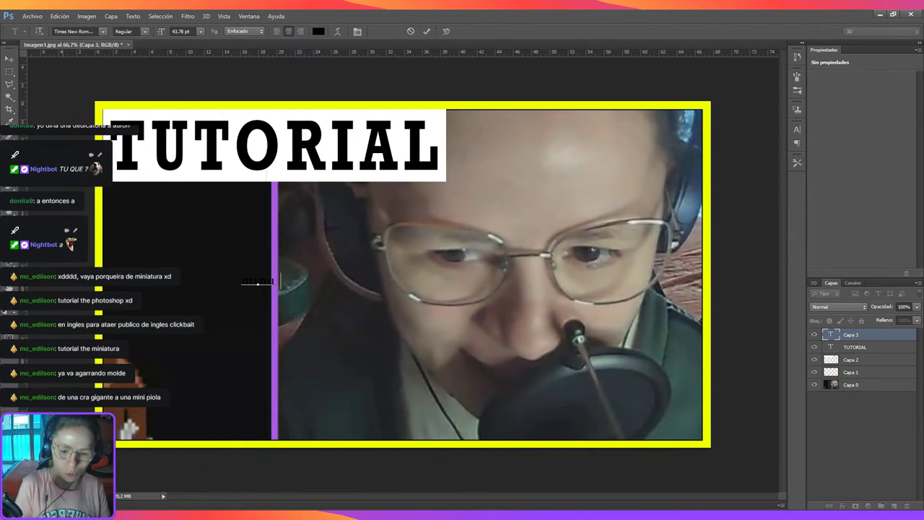
{"action": "key", "text": "ctrl+a"}
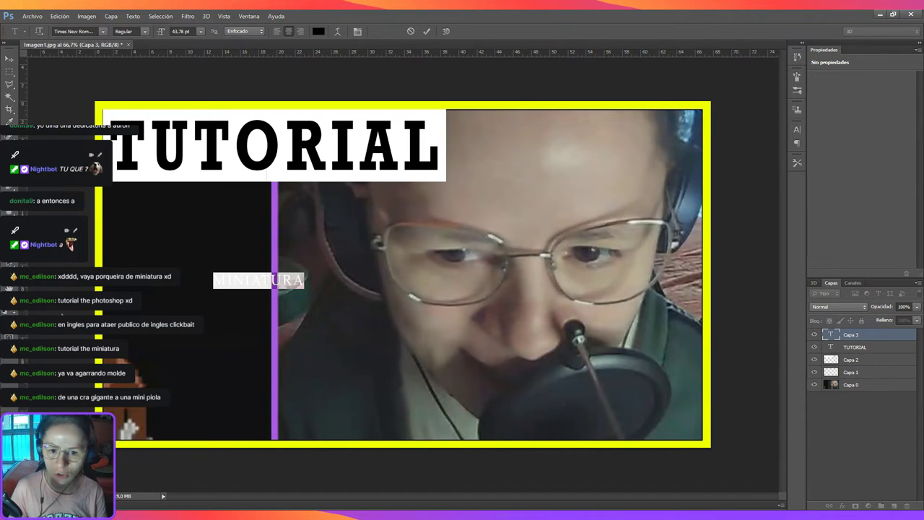
{"action": "left_click", "coordinate": [9, 58]}
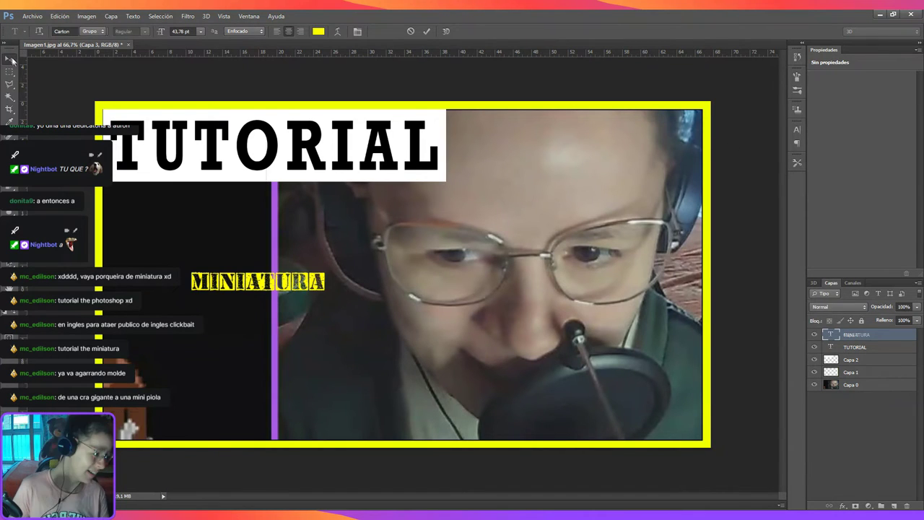
- Enlarge MINIATURA and position it on the left below TUTORIAL
{"action": "left_click_drag", "start_coordinate": [272, 306], "coordinate": [289, 267]}
{"action": "key", "text": "ctrl+t"}
{"action": "left_click_drag", "start_coordinate": [302, 300], "coordinate": [309, 319]}
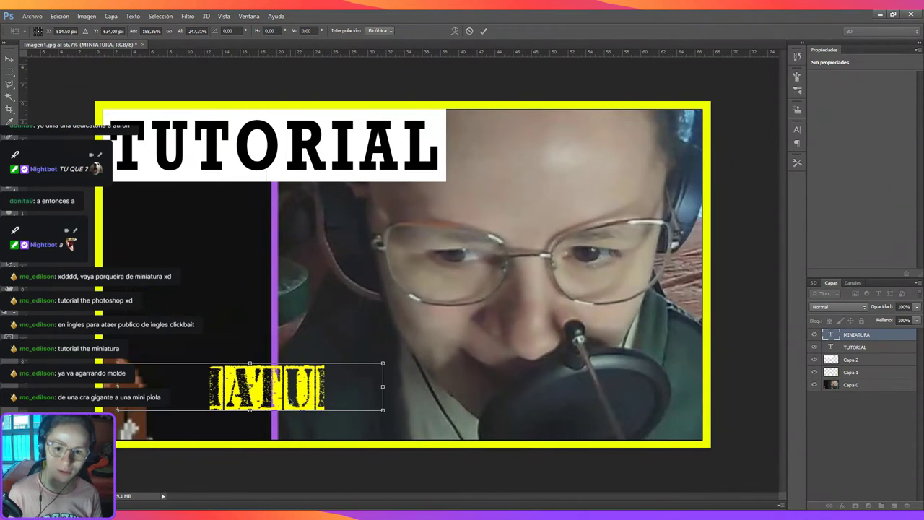
{"action": "key", "text": "Return"}
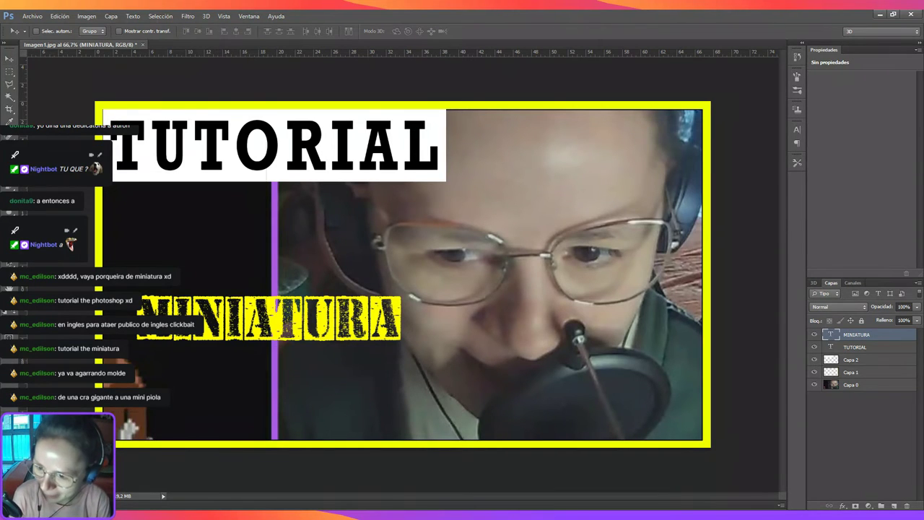
{"action": "key", "text": "t"}
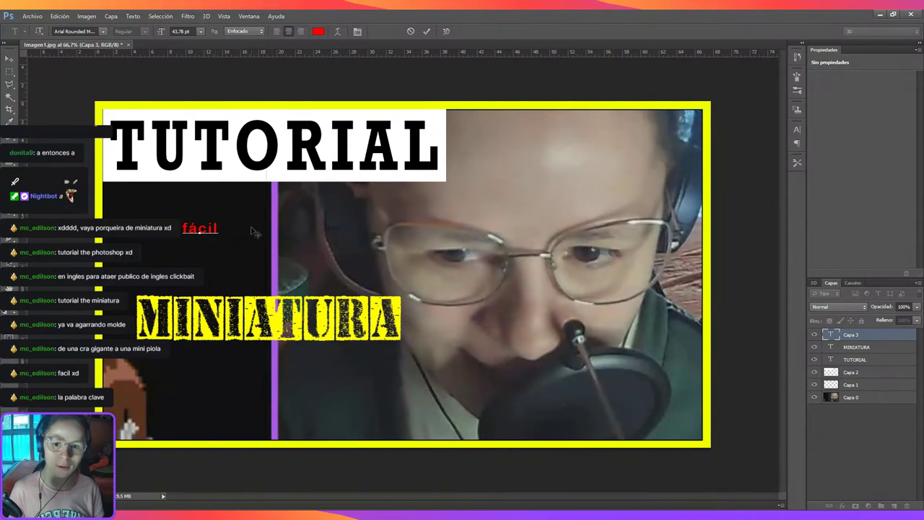
{"action": "type", "text": "fácil"}
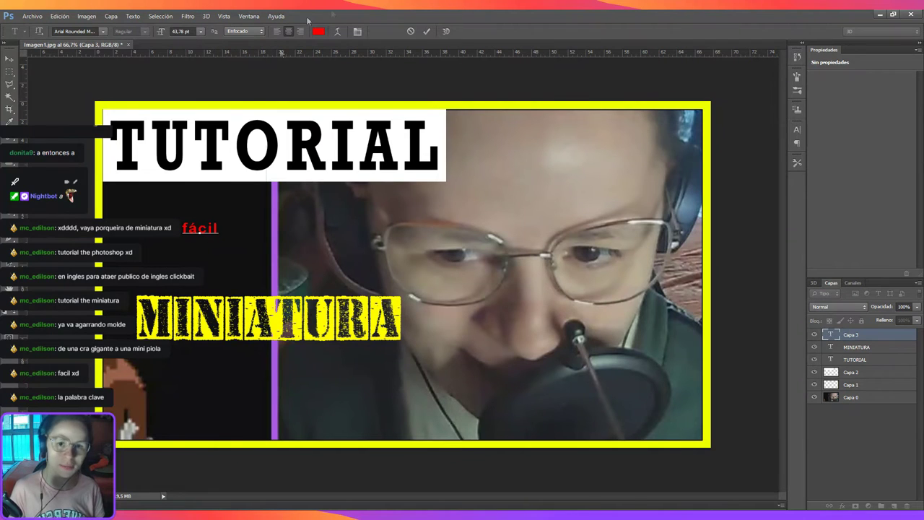
- Scale the red fácil text up about threefold and settle it left between TUTORIAL and MINIATURA
{"action": "left_click", "coordinate": [10, 59]}
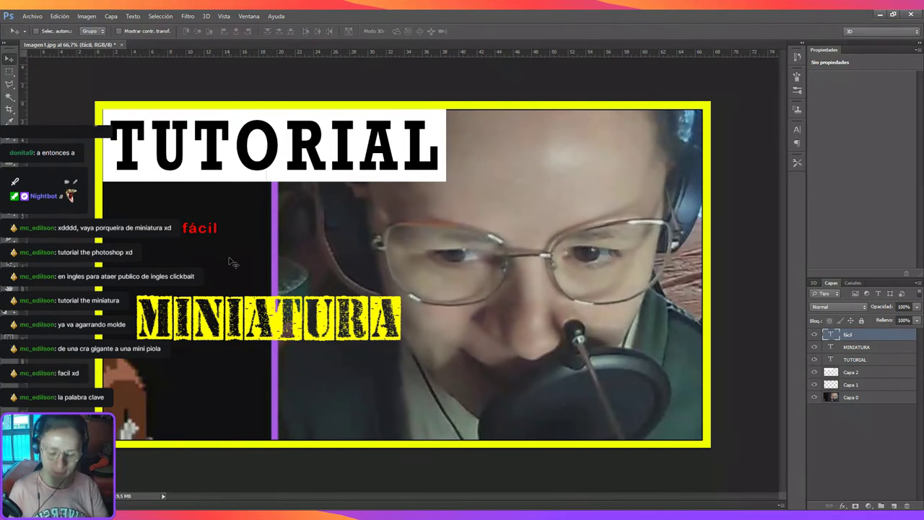
{"action": "key", "text": "ctrl+t"}
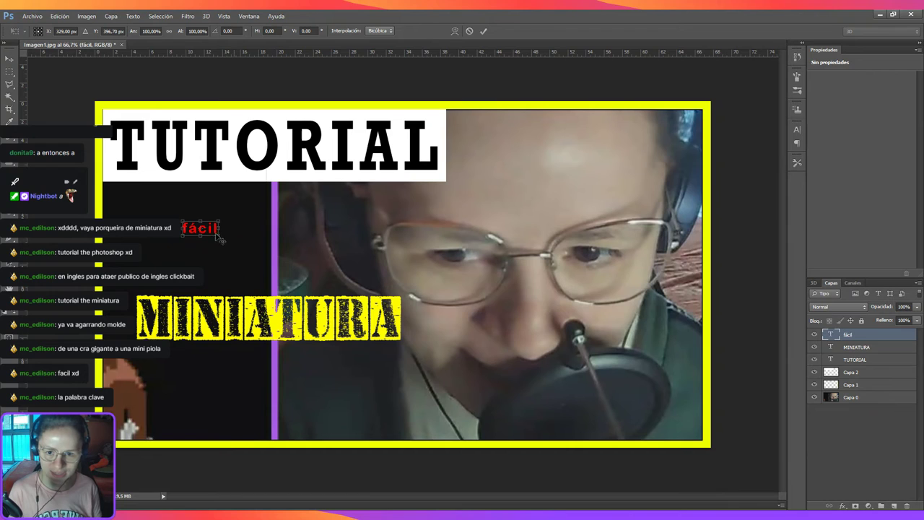
{"action": "mouse_move", "coordinate": [218, 220]}
{"action": "left_mouse_down"}
{"action": "mouse_move", "coordinate": [291, 193]}
{"action": "mouse_move", "coordinate": [238, 230]}
{"action": "mouse_move", "coordinate": [300, 197]}
{"action": "left_mouse_up"}
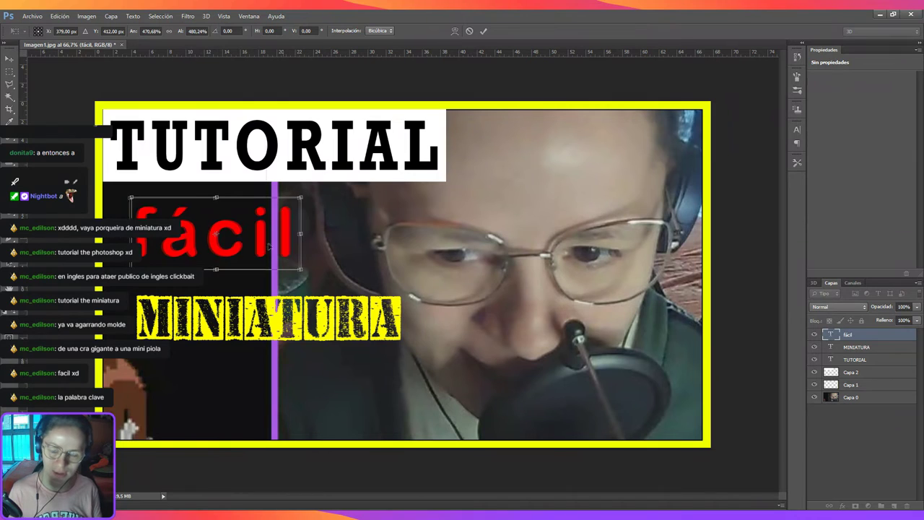
{"action": "left_click_drag", "start_coordinate": [269, 247], "coordinate": [259, 250]}
{"action": "left_click_drag", "start_coordinate": [273, 210], "coordinate": [279, 204]}
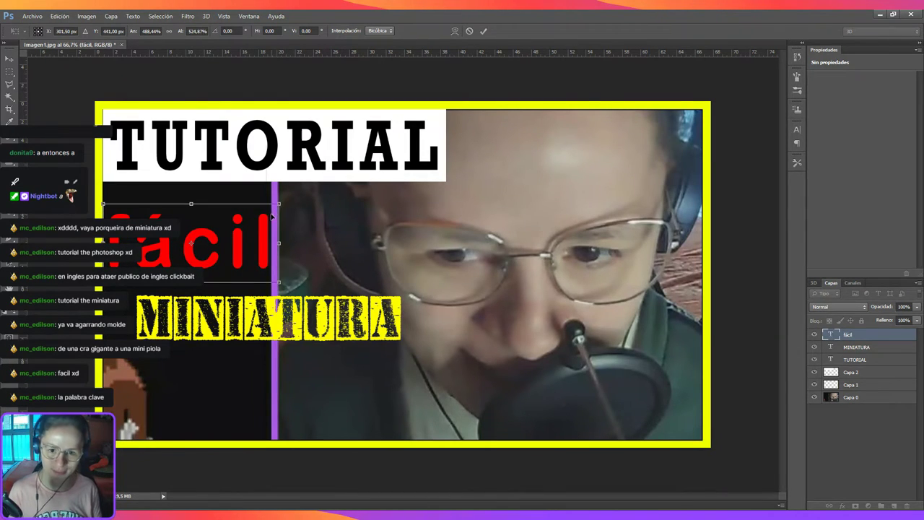
{"action": "left_click_drag", "start_coordinate": [272, 217], "coordinate": [272, 222]}
{"action": "left_click_drag", "start_coordinate": [191, 243], "coordinate": [193, 243]}
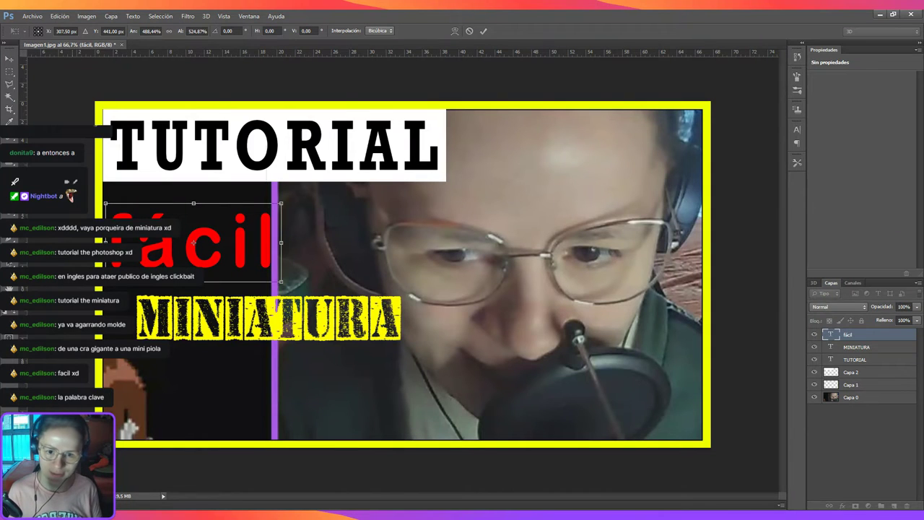
{"action": "left_click_drag", "start_coordinate": [193, 243], "coordinate": [192, 242]}
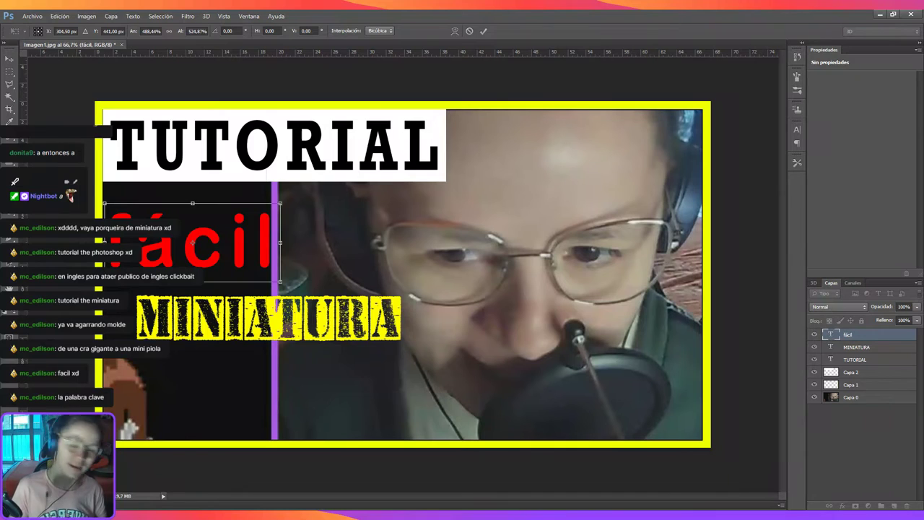
{"action": "key", "text": "Return"}
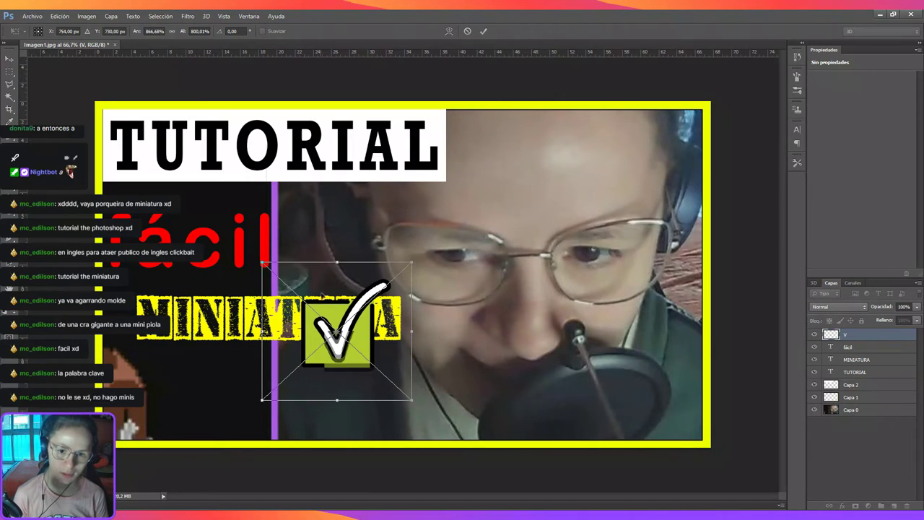
- Move the placed green checkmark up above MINIATURA beside fácil and confirm it
{"action": "left_click_drag", "start_coordinate": [320, 374], "coordinate": [321, 279]}
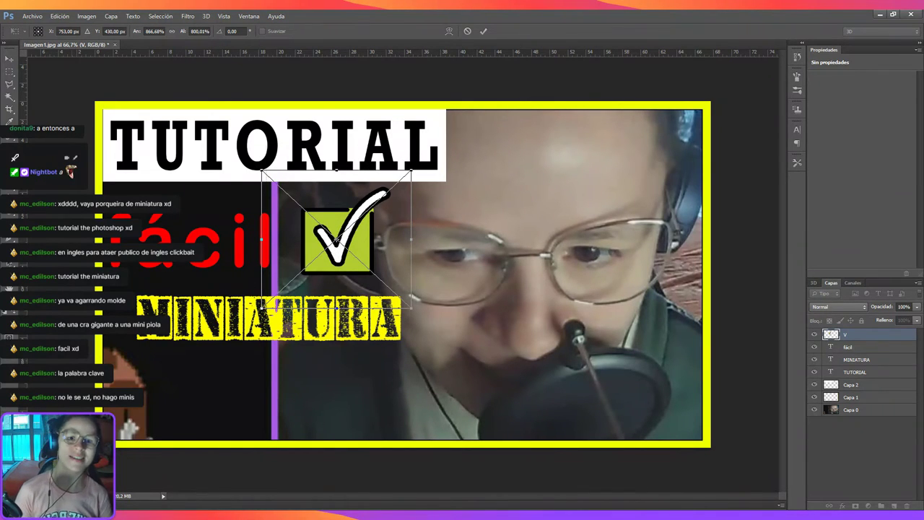
{"action": "key", "text": "Return"}
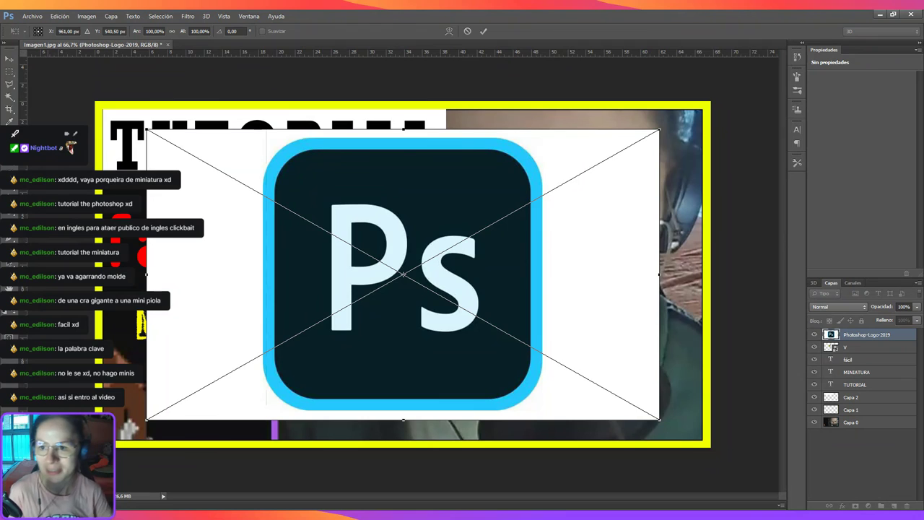
- Commit the placed Photoshop logo and erase its white background with the Magic Eraser
{"action": "key", "text": "Return"}
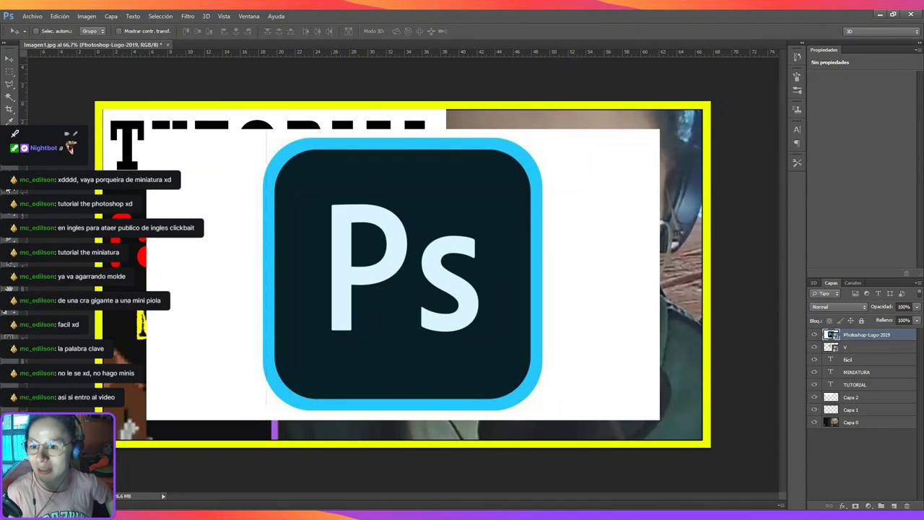
{"action": "key", "text": "e"}
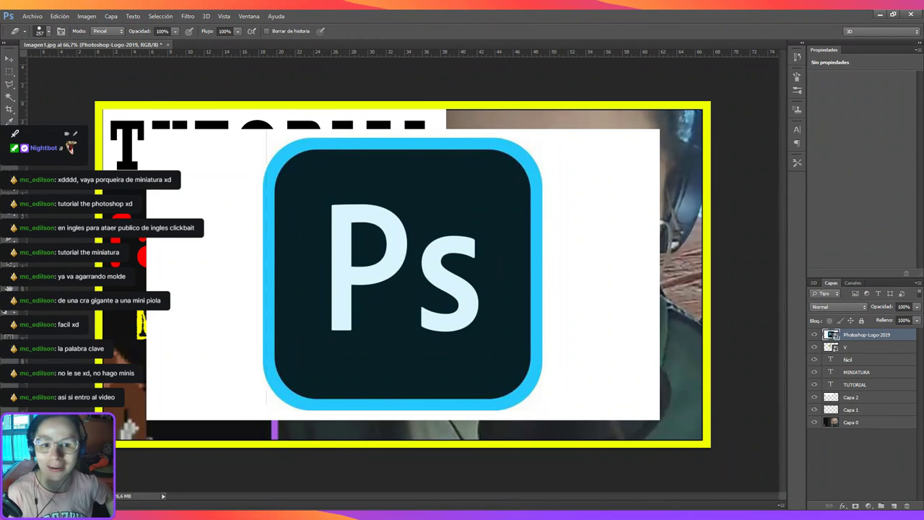
{"action": "key", "text": "shift+e"}
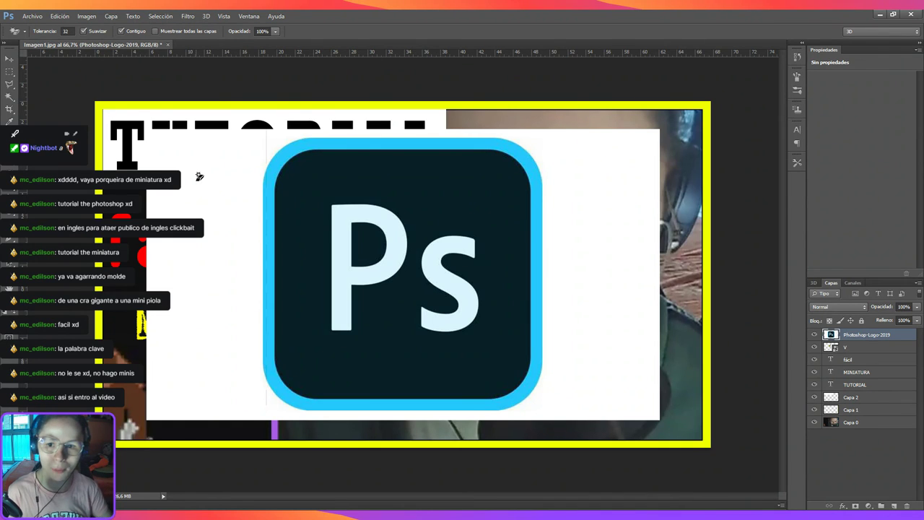
{"action": "left_click", "coordinate": [200, 177]}
{"action": "left_click", "coordinate": [9, 60]}
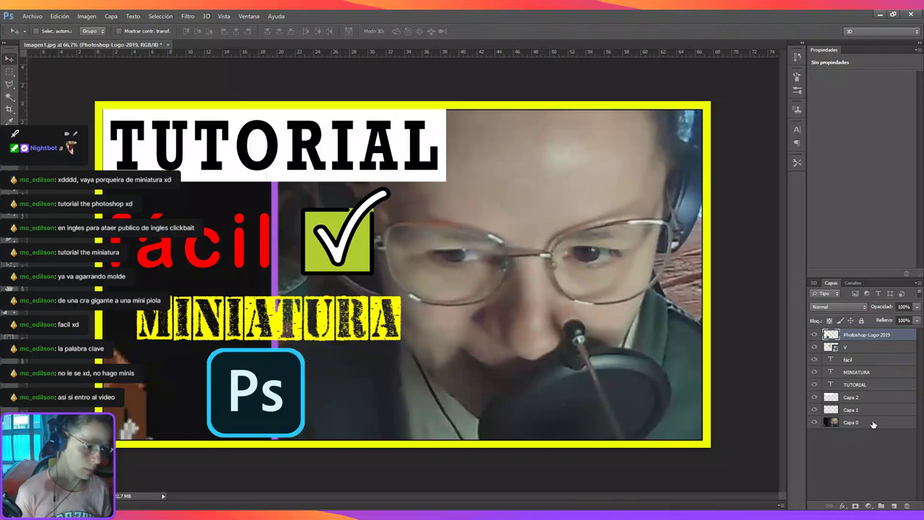
{"action": "left_click", "coordinate": [873, 423]}
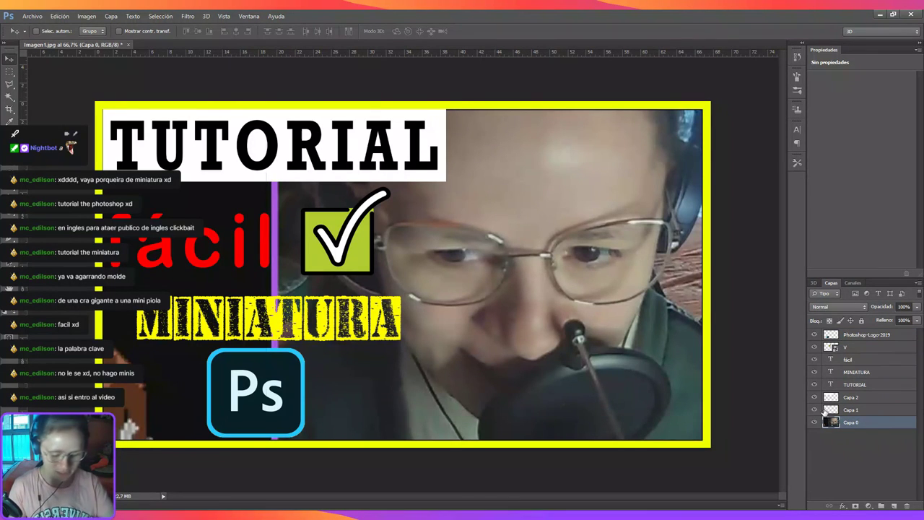
- Scale Capa 0's face photo to about 129% by 139% and shift it left and down
{"action": "key", "text": "ctrl+t"}
{"action": "mouse_move", "coordinate": [703, 441]}
{"action": "left_mouse_down"}
{"action": "mouse_move", "coordinate": [747, 467]}
{"action": "mouse_move", "coordinate": [737, 476]}
{"action": "left_mouse_up"}
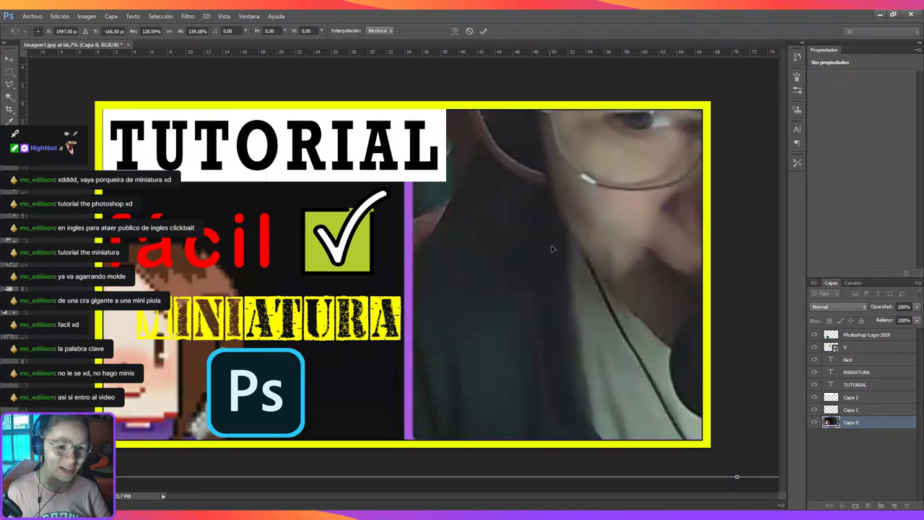
{"action": "mouse_move", "coordinate": [551, 249]}
{"action": "left_mouse_down"}
{"action": "mouse_move", "coordinate": [447, 367]}
{"action": "mouse_move", "coordinate": [402, 388]}
{"action": "left_mouse_up"}
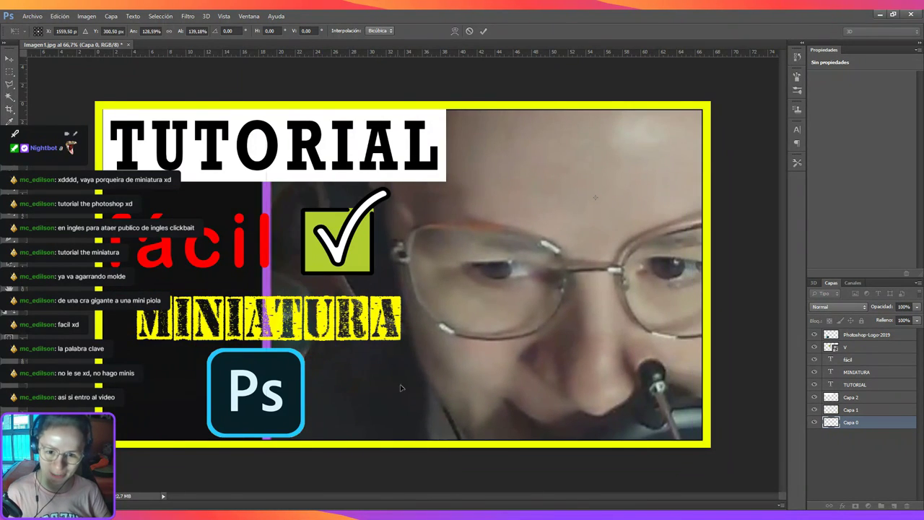
{"action": "key", "text": "Return"}
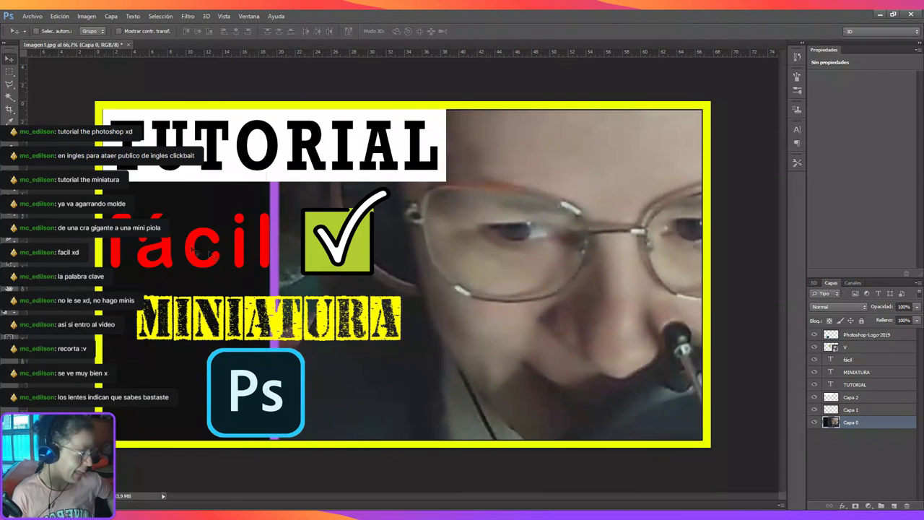